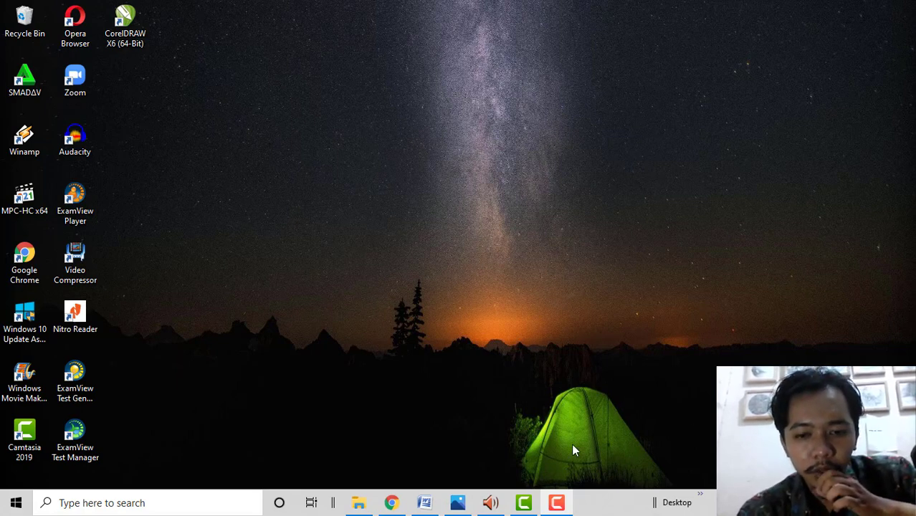
- Open the seven-step tutorial image for inserting pictures into a Word table in Photos
click(458, 503)
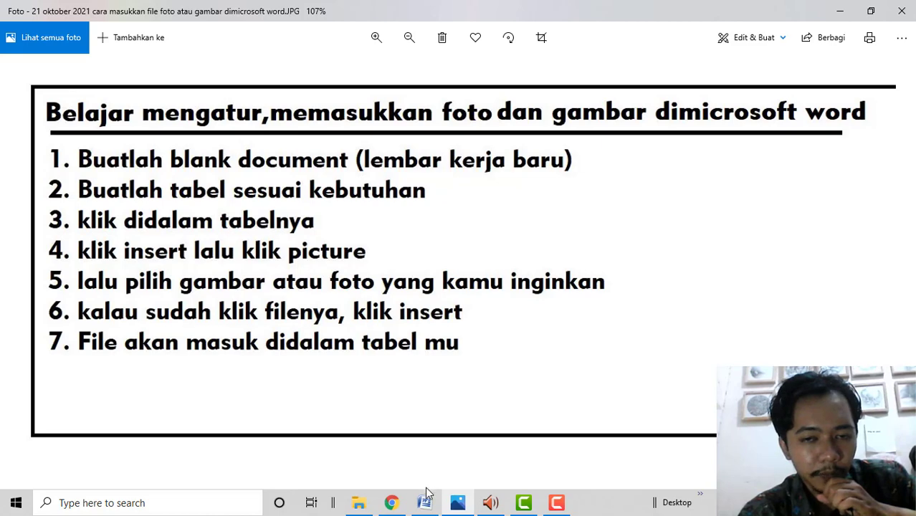
- Insert a 3-column by 8-row table into the blank Word document
click(424, 505)
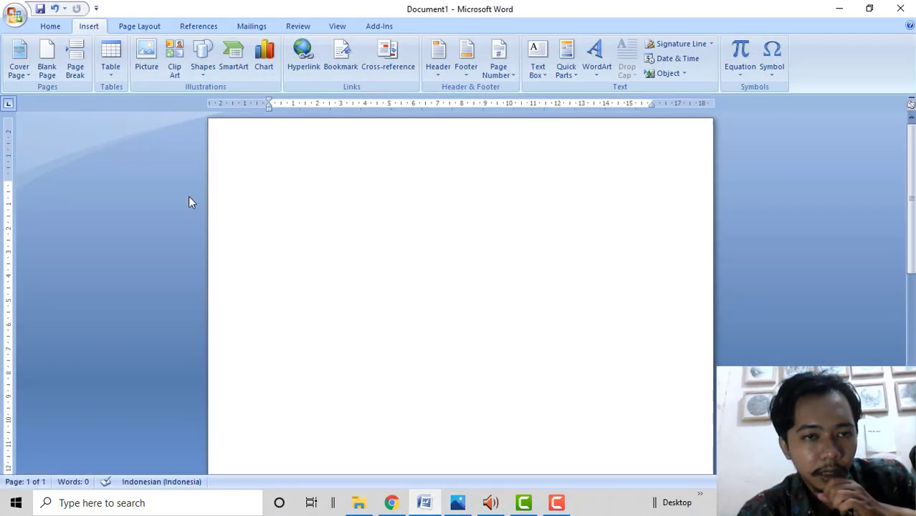
click(50, 28)
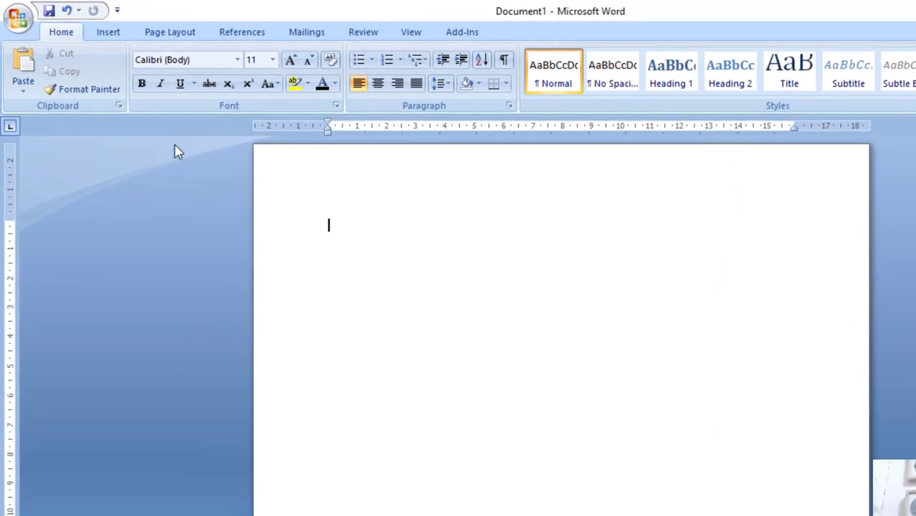
click(117, 36)
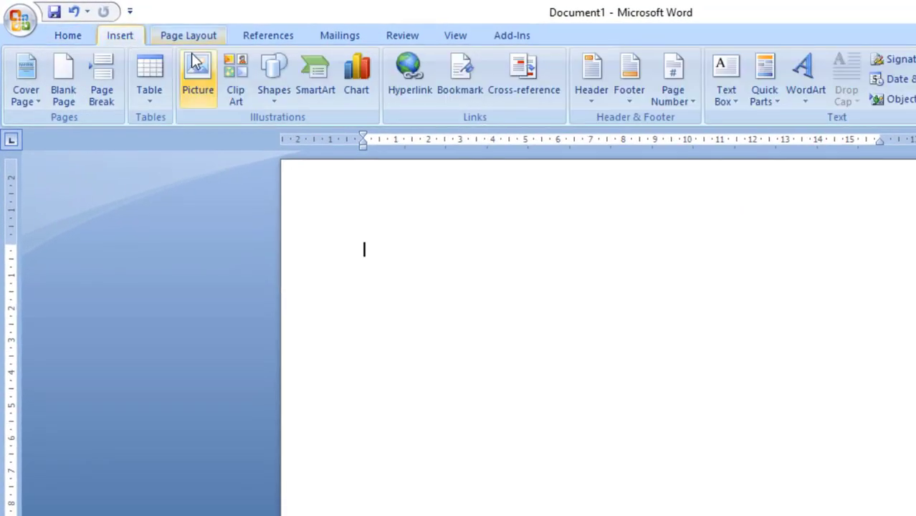
click(156, 99)
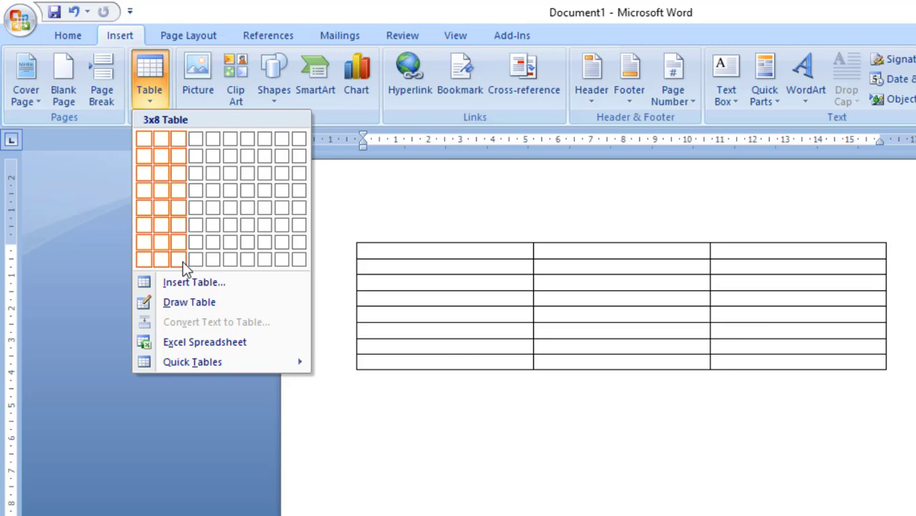
click(180, 261)
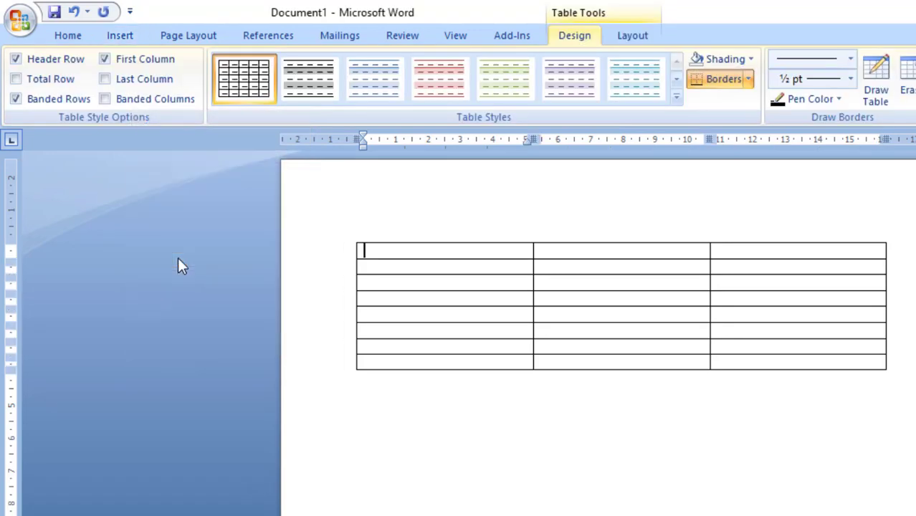
- Stretch the table's rows taller and narrow the first column, widening the second
click(826, 428)
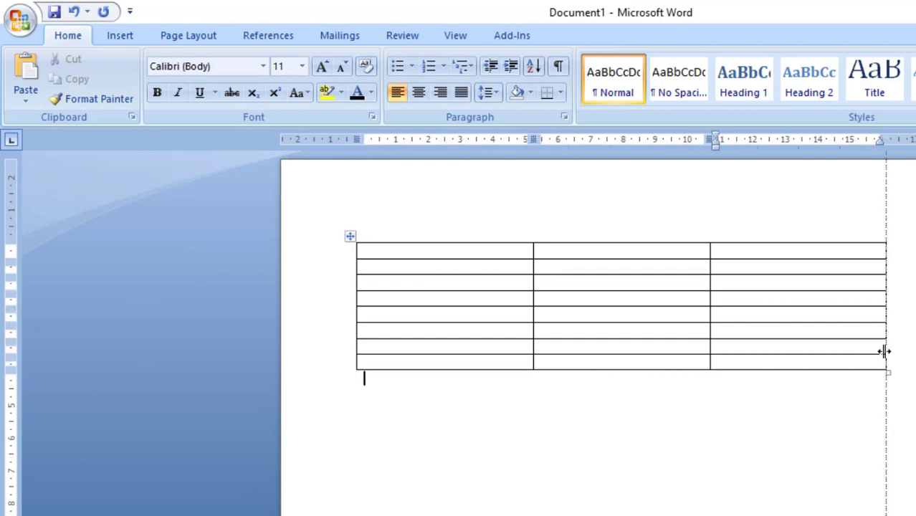
drag(887, 374, 883, 514)
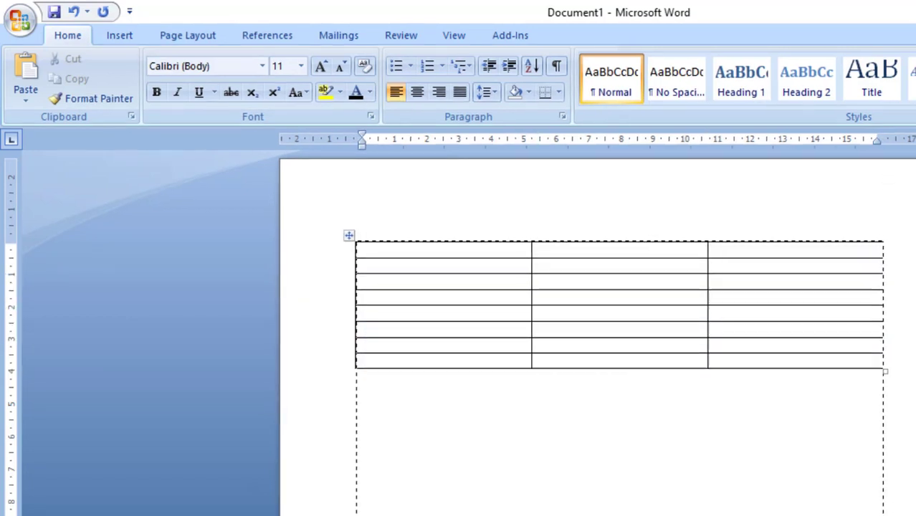
drag(883, 513, 882, 515)
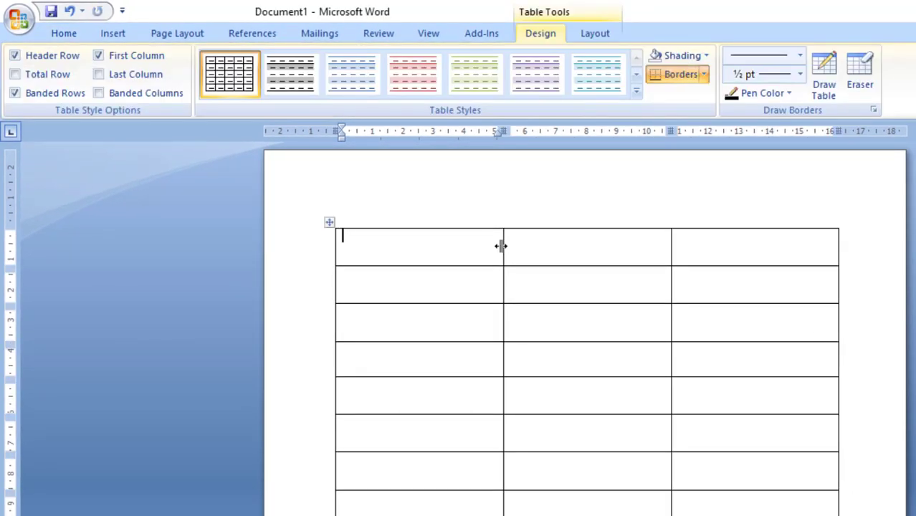
drag(500, 246, 392, 258)
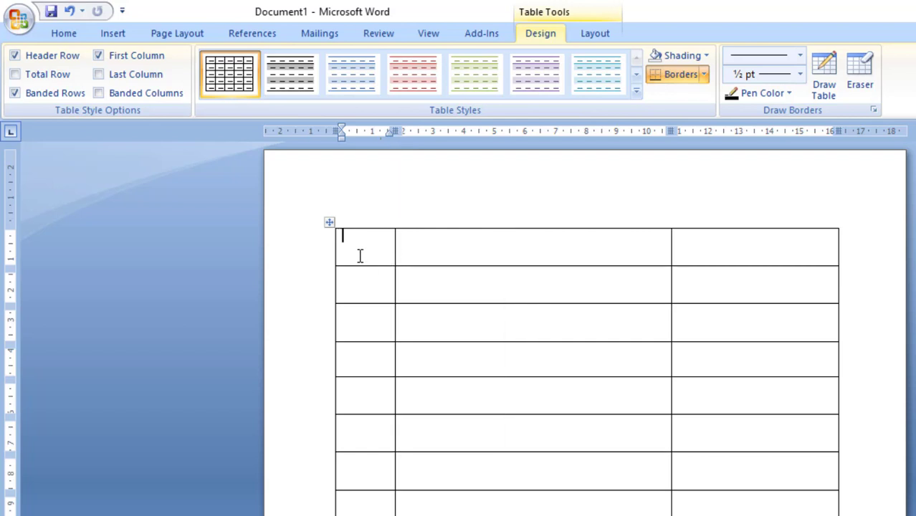
- Type the headers 'No.', 'foto' and 'gambar', and '1.' in the first data row
text(N)
text(o.)
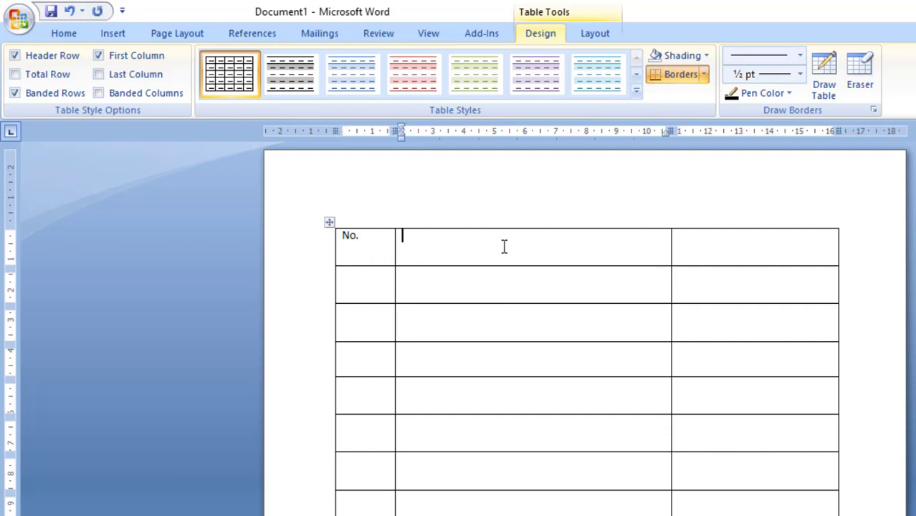
text(/)
text(/////////////f)
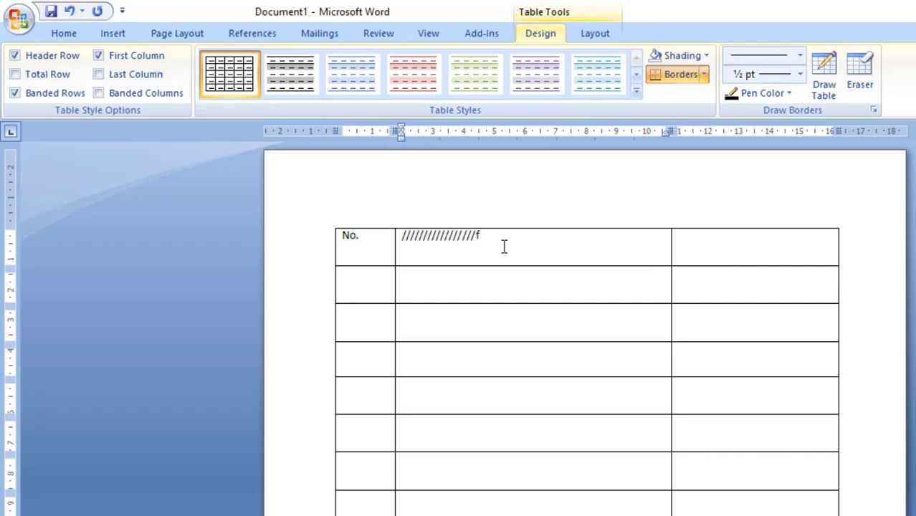
key(BackSpace)
key(BackSpace)
key(BackSpace)
key(BackSpace)
key(BackSpace)
text(foto)
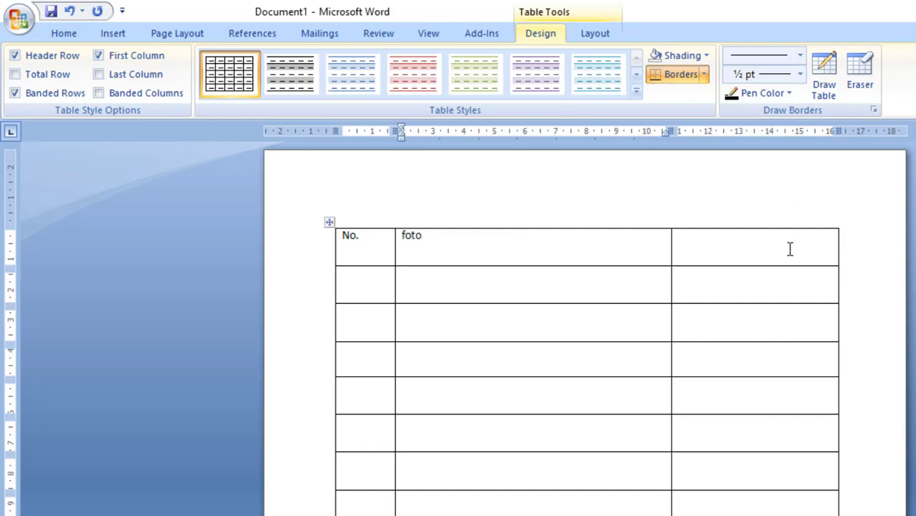
click(790, 249)
text(gambar)
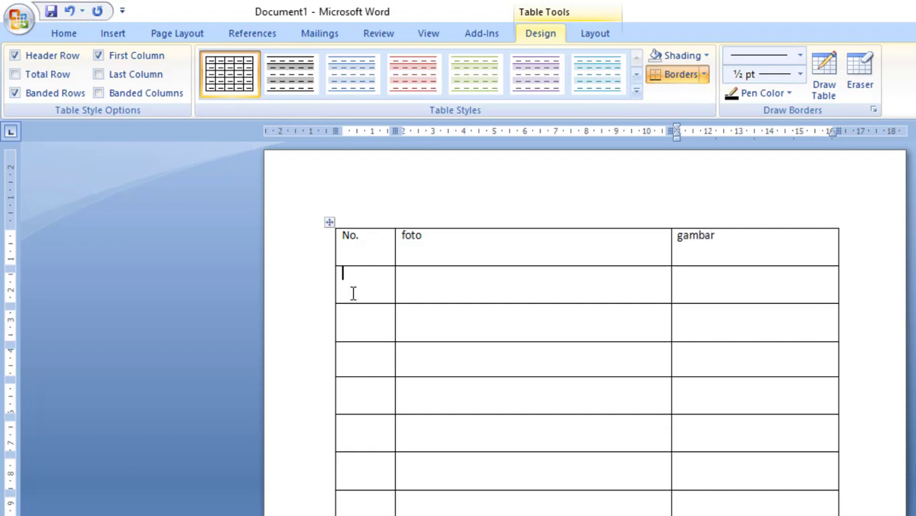
text(1.)
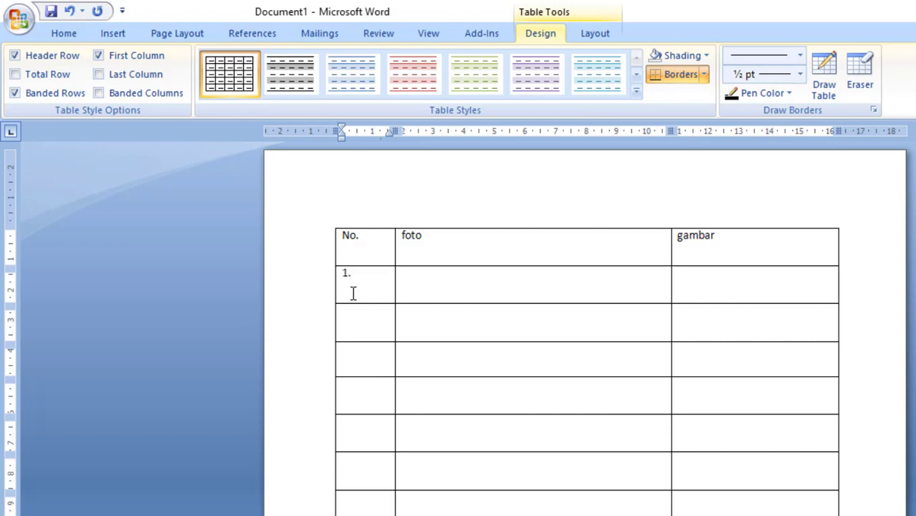
- Narrow the No. column slightly so the foto column widens
click(464, 296)
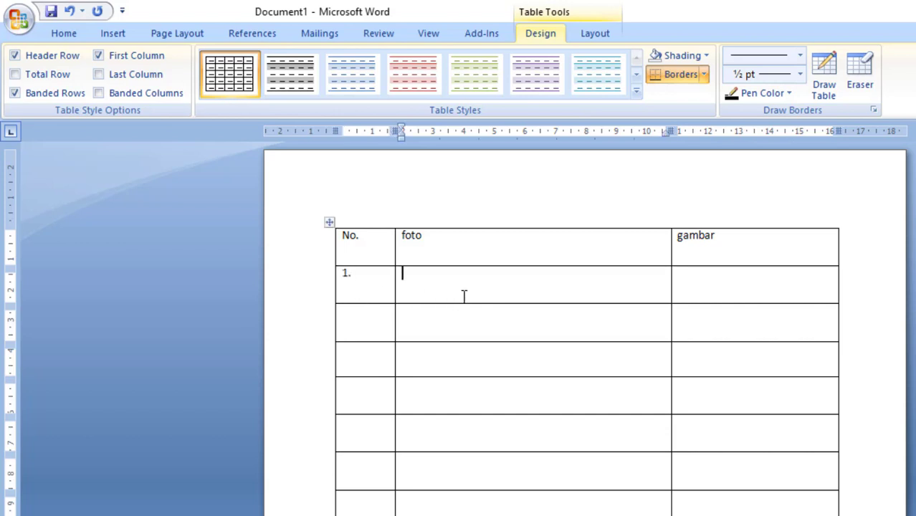
click(697, 296)
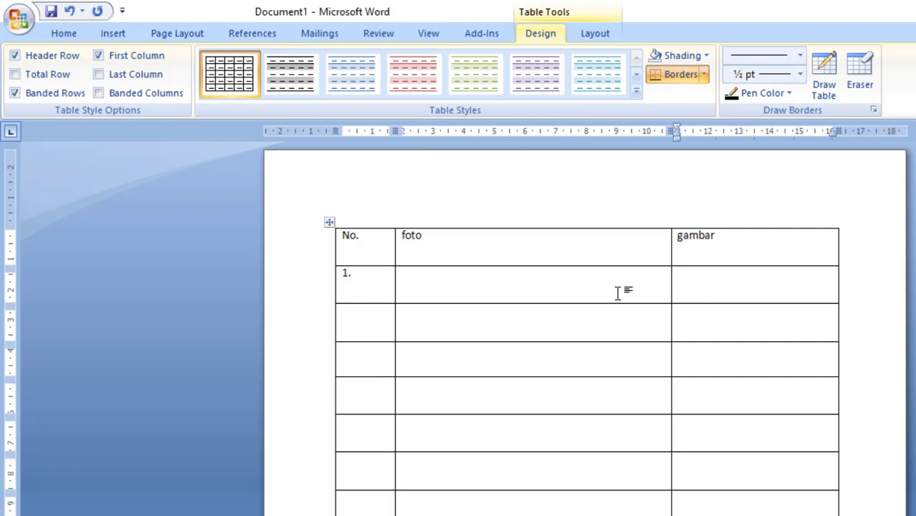
mouse_move(465, 294)
mouse_down()
mouse_move(400, 241)
mouse_move(372, 248)
mouse_up()
click(393, 245)
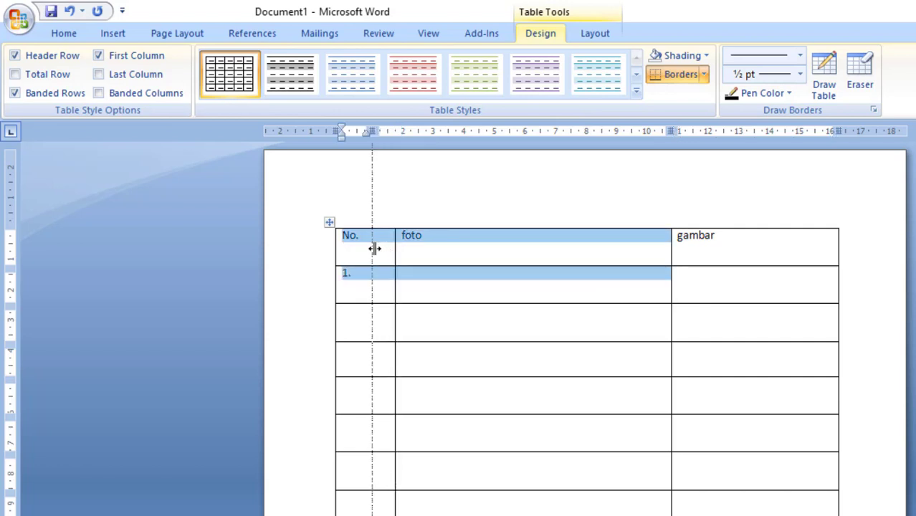
key(ctrl+z)
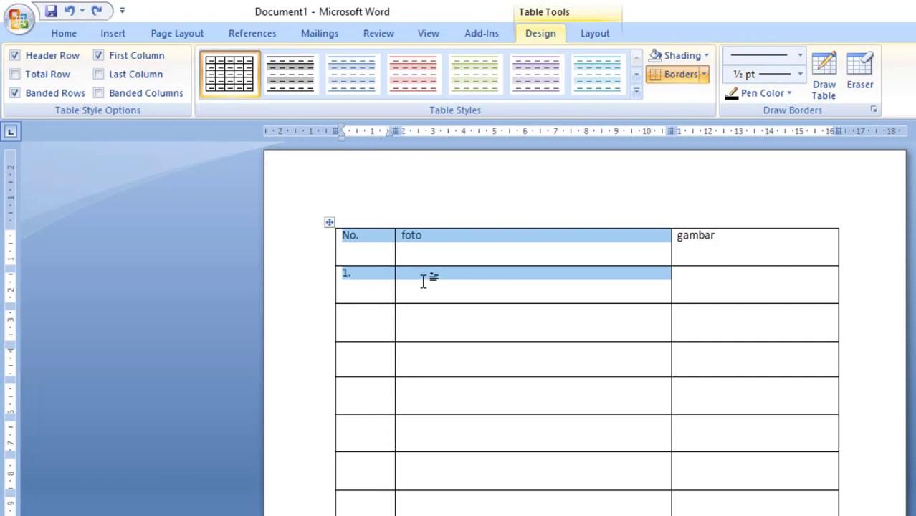
click(423, 281)
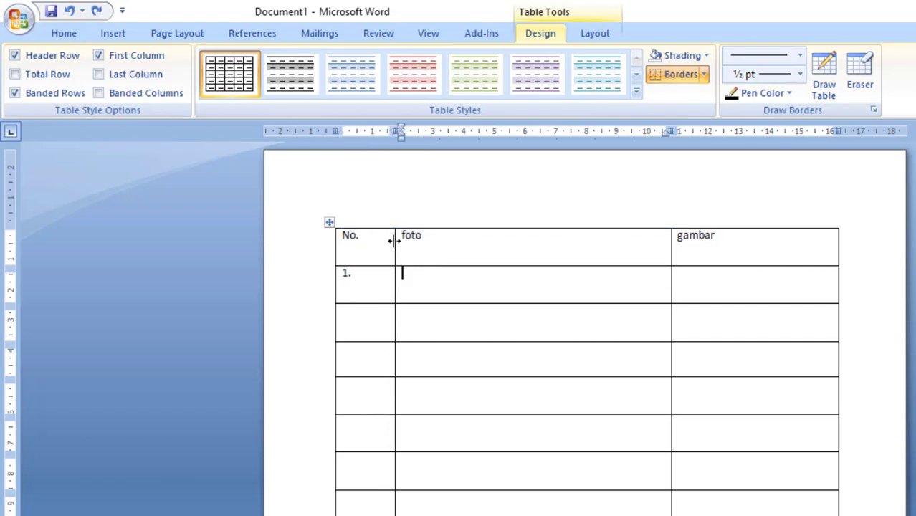
drag(393, 240, 375, 242)
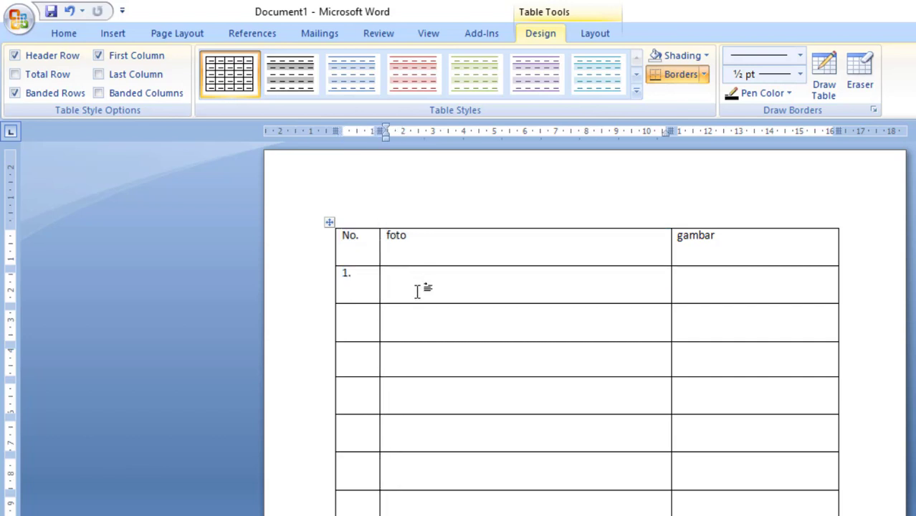
click(106, 33)
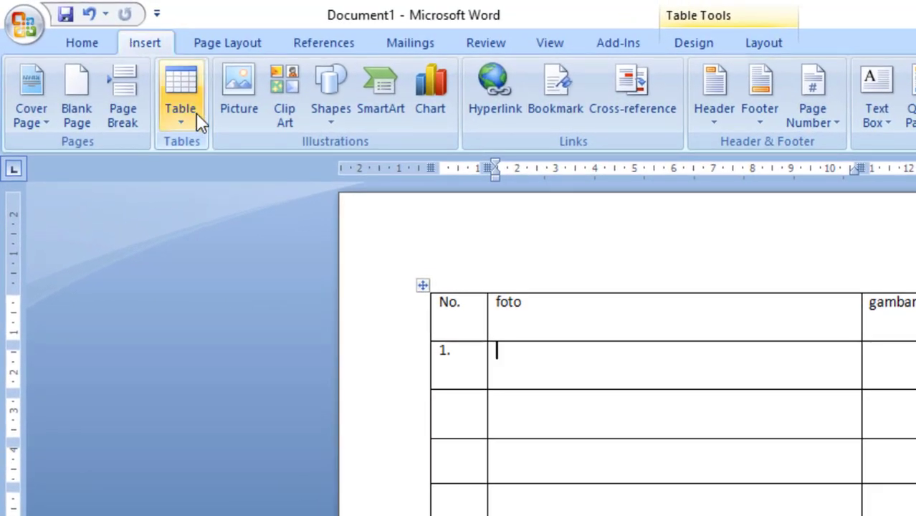
- Insert the Groot figurine picture from the Documents folder into row 1's foto cell
click(241, 101)
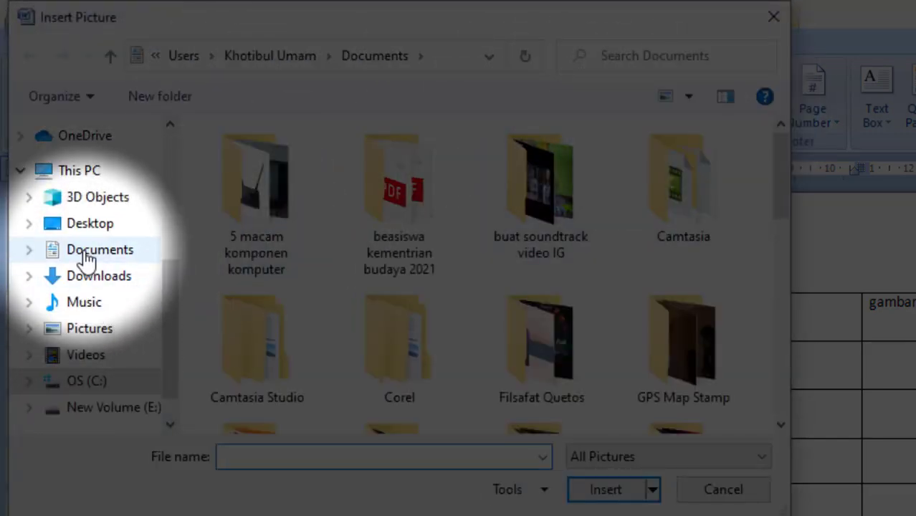
click(85, 254)
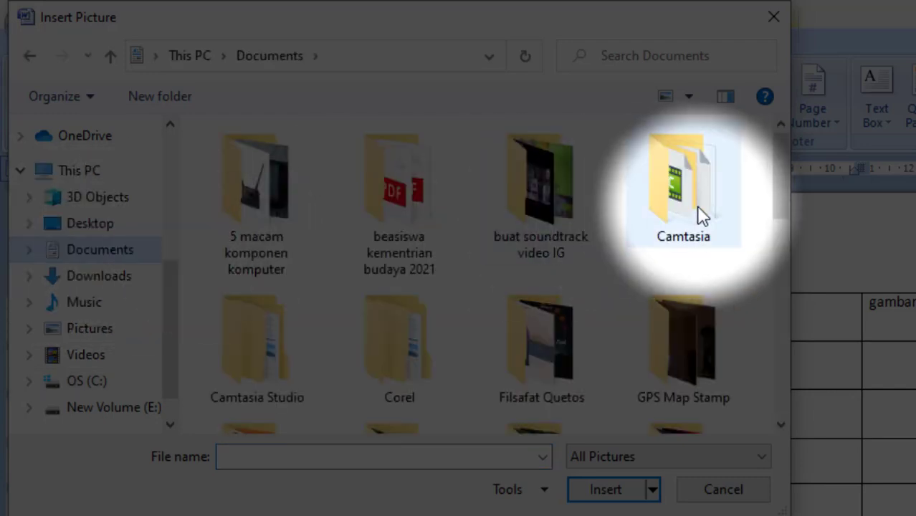
scroll(786, 363, down, 1)
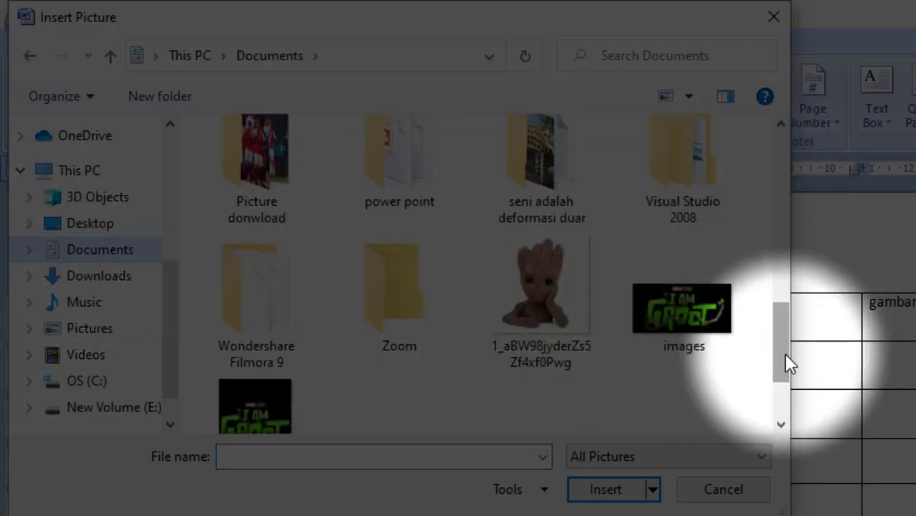
click(552, 312)
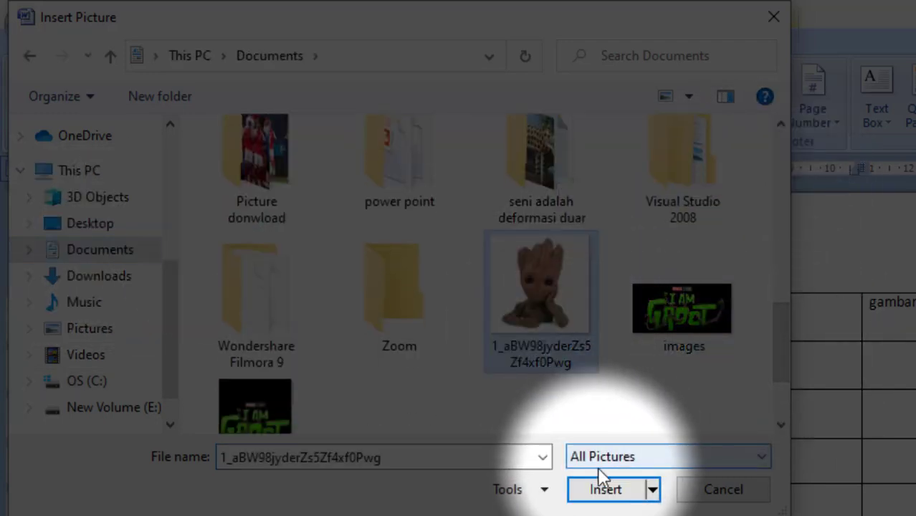
click(586, 498)
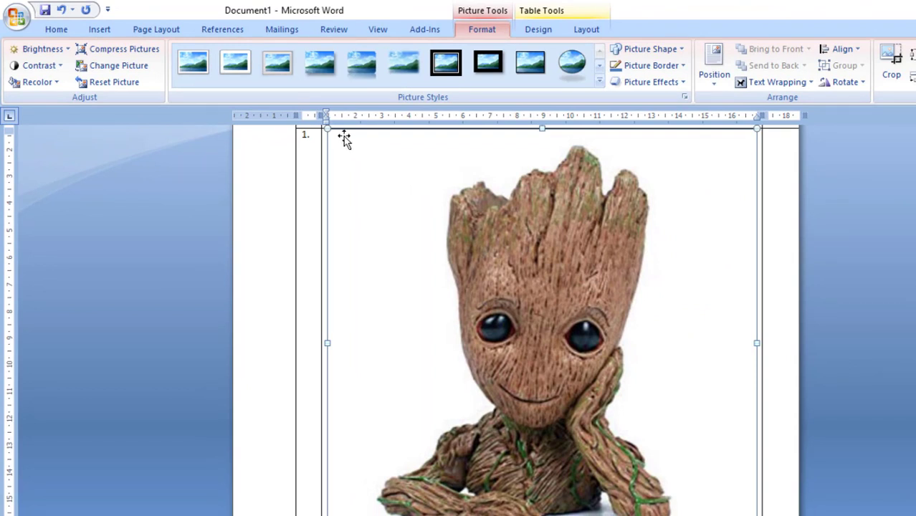
- Scale the Groot photo down by its corner handle until it fits the foto cell
drag(370, 161, 603, 387)
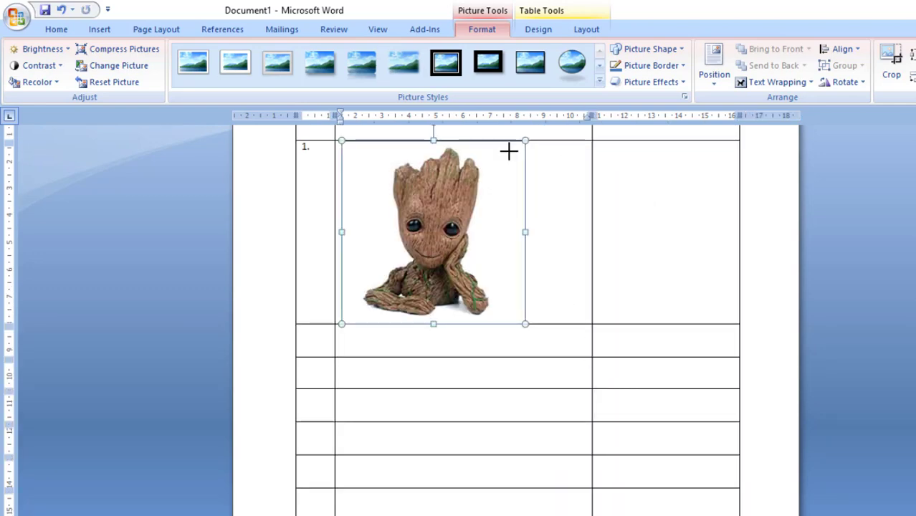
drag(526, 141, 475, 195)
click(536, 205)
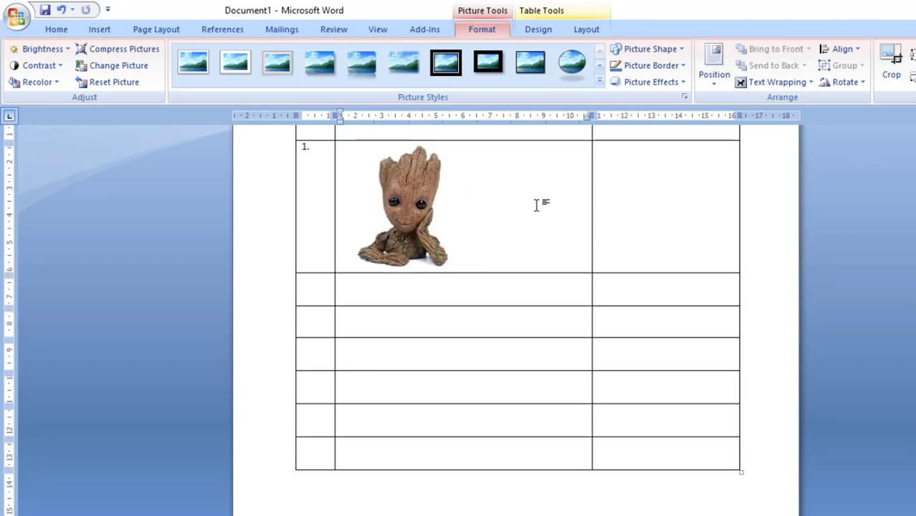
scroll(516, 287, up, 3)
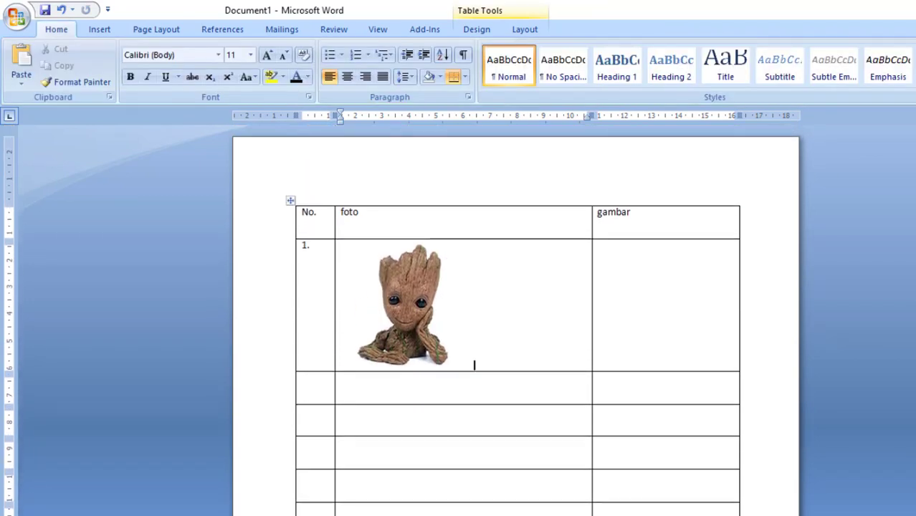
click(408, 280)
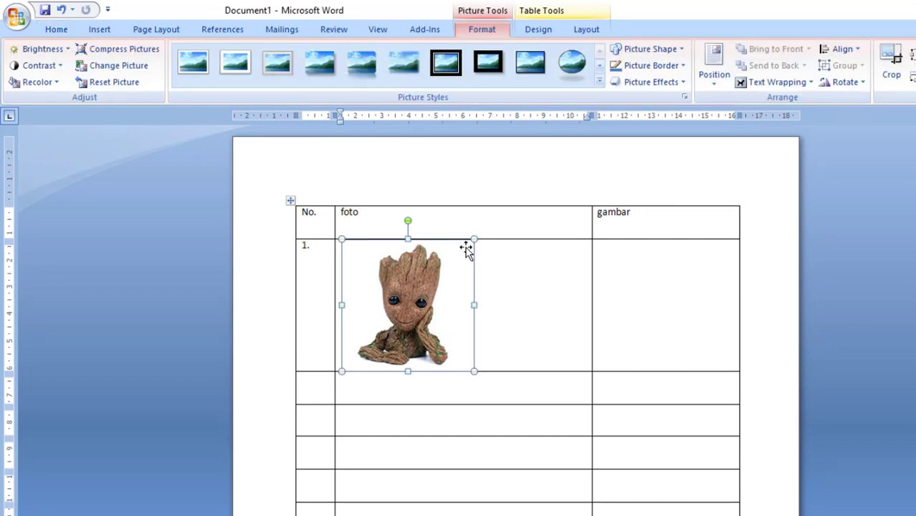
drag(474, 239, 440, 266)
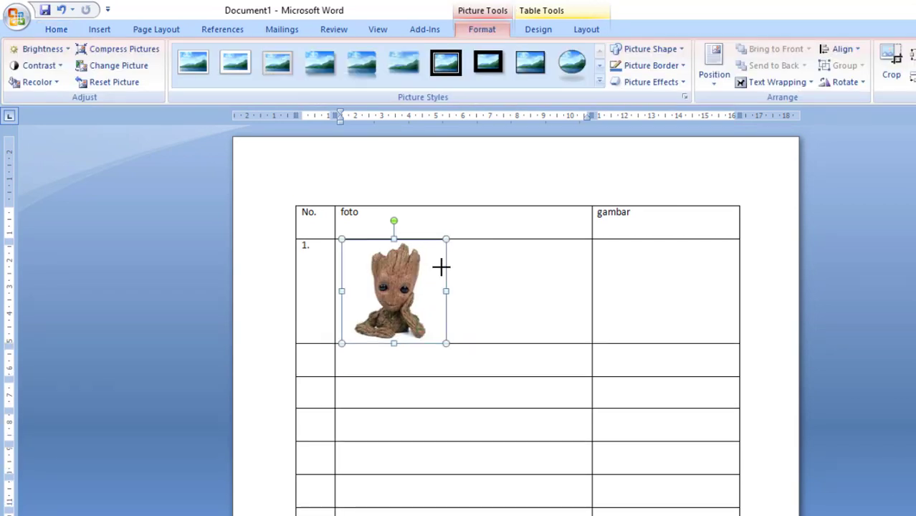
click(642, 276)
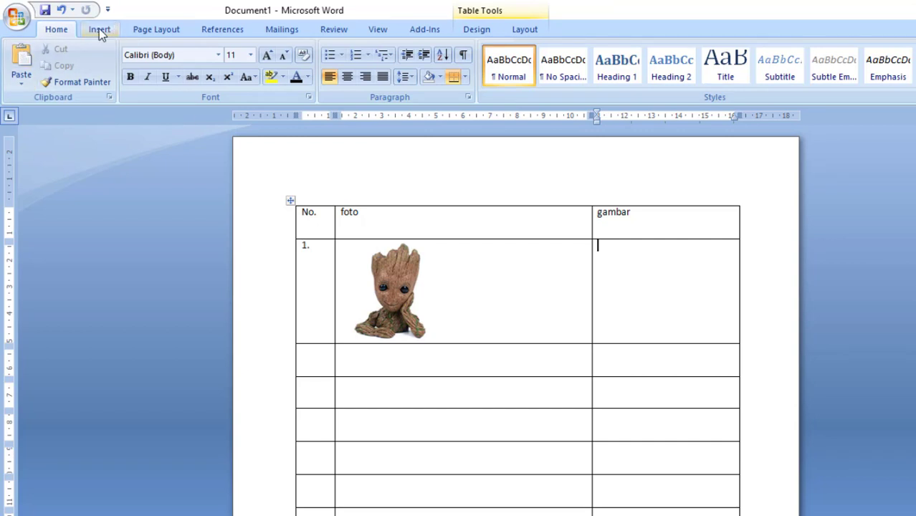
- Insert the tall I AM GROOT poster picture into row 1's gambar cell
click(97, 30)
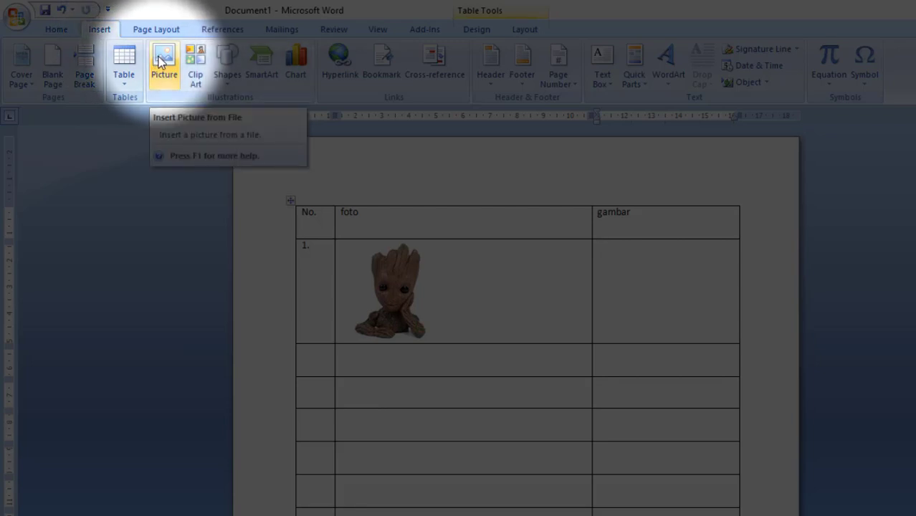
click(162, 63)
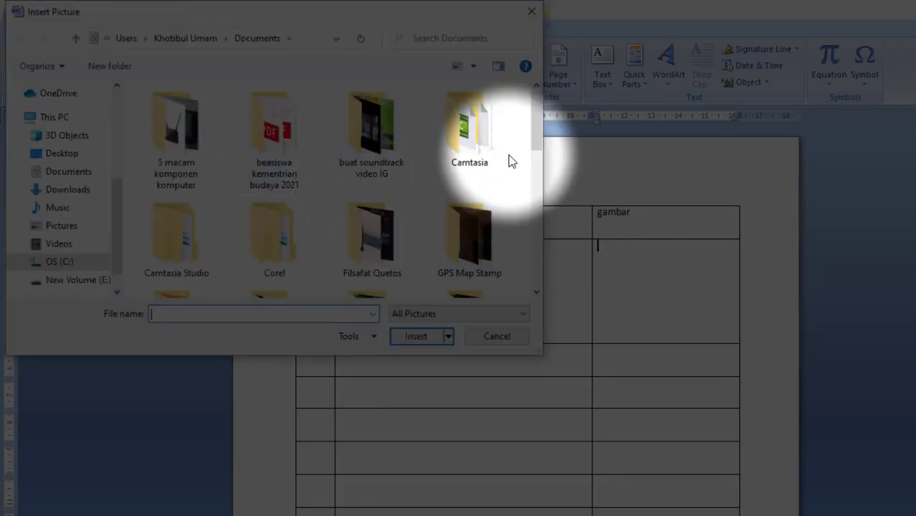
drag(538, 138, 534, 289)
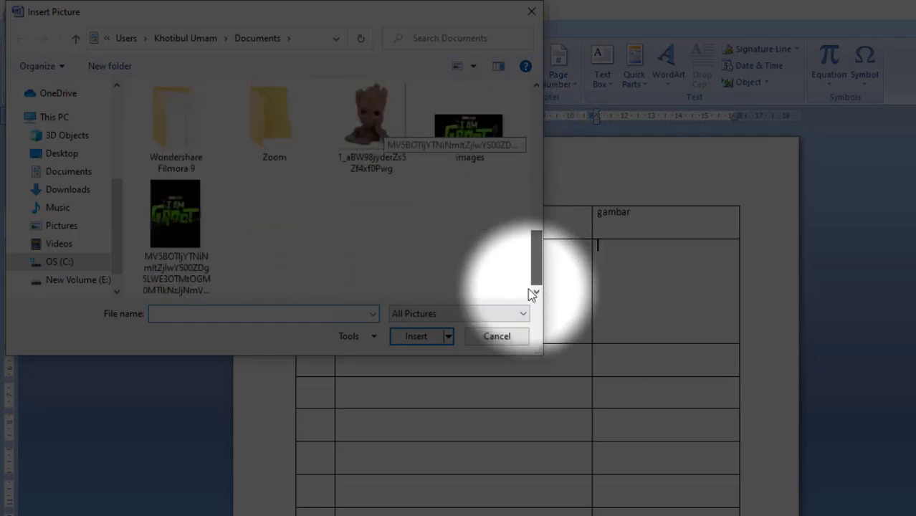
click(470, 154)
click(178, 229)
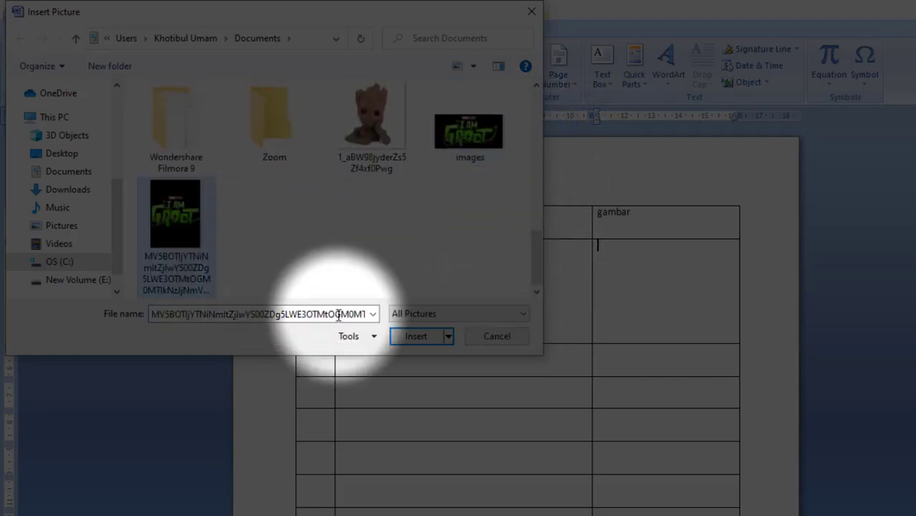
click(401, 337)
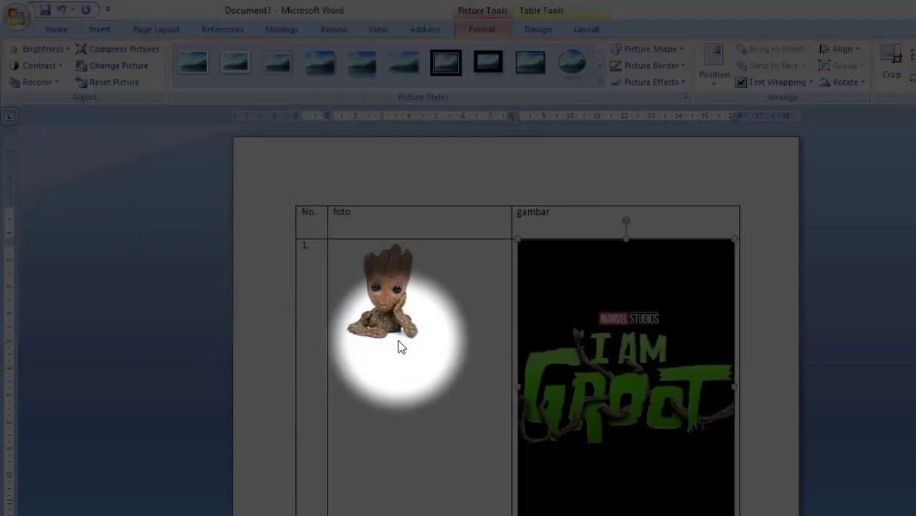
- Shrink the I AM GROOT poster to the Groot photo's height and widen the gambar column
click(621, 290)
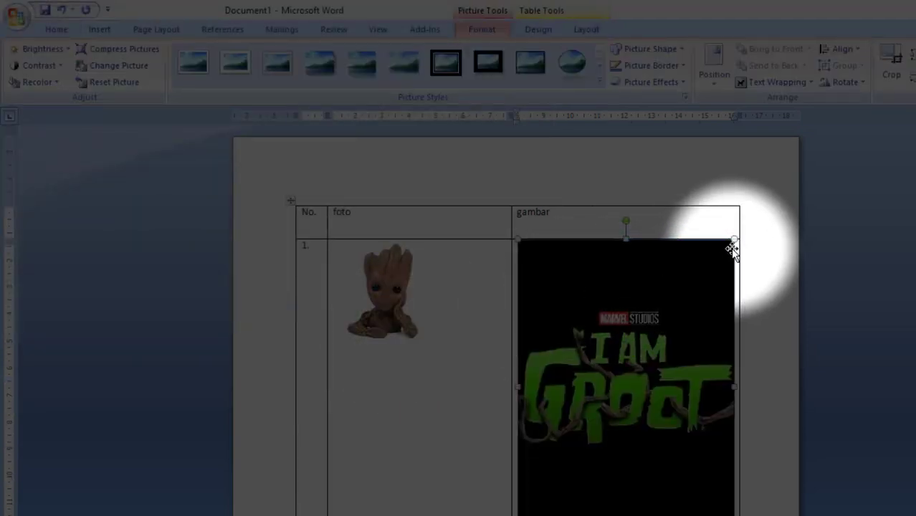
mouse_move(734, 238)
mouse_down()
mouse_move(609, 409)
mouse_move(600, 444)
mouse_up()
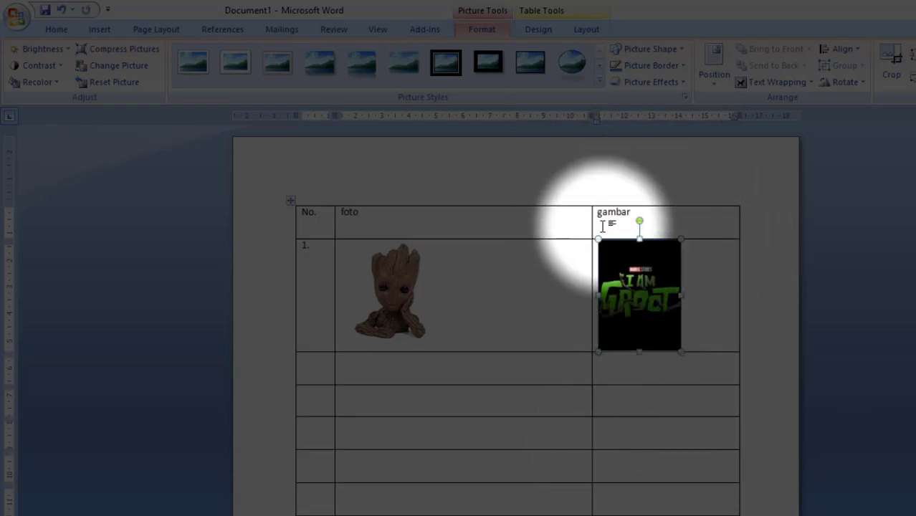
drag(591, 219, 512, 232)
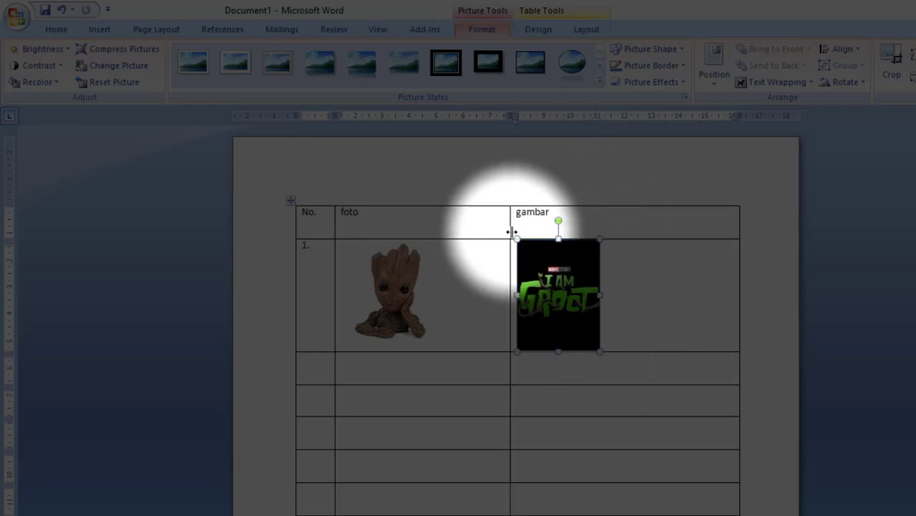
click(463, 257)
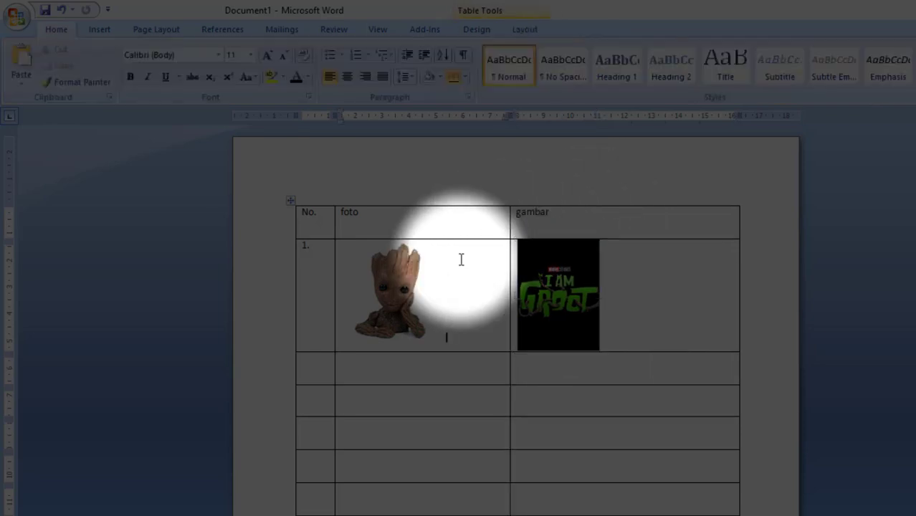
click(99, 32)
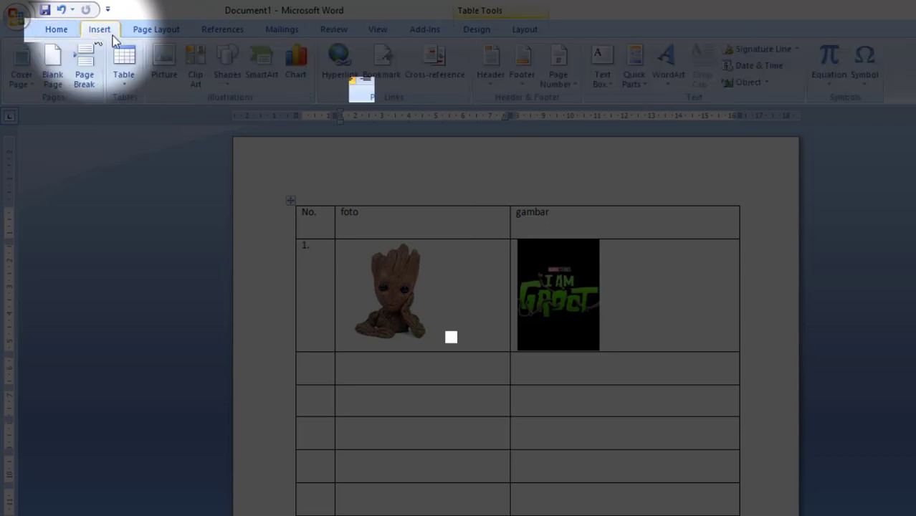
click(238, 242)
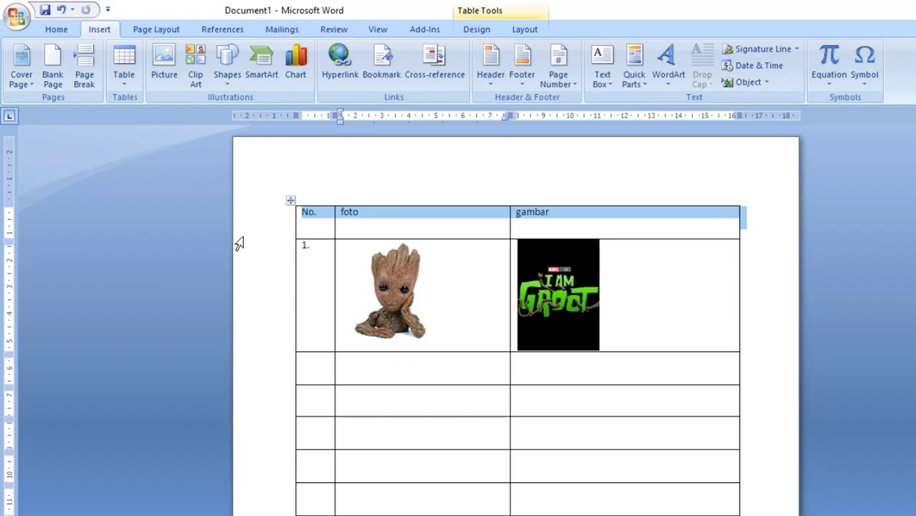
click(443, 275)
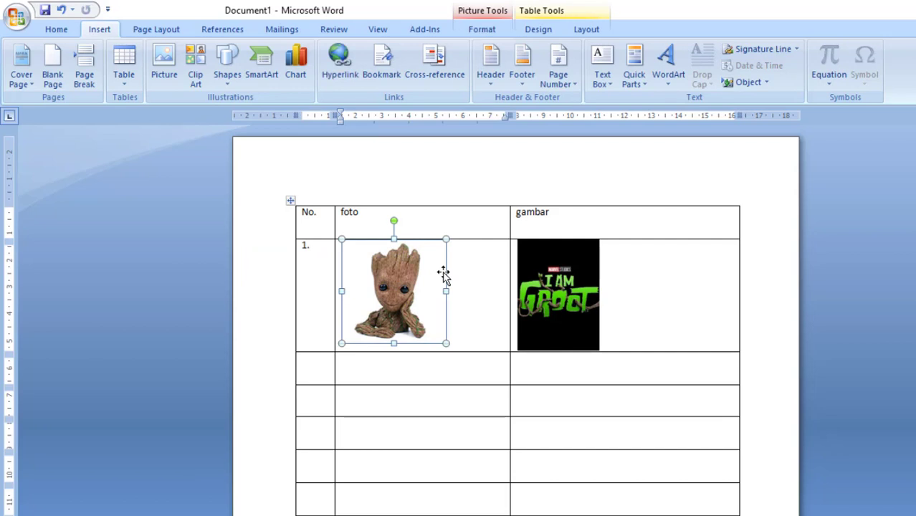
click(478, 285)
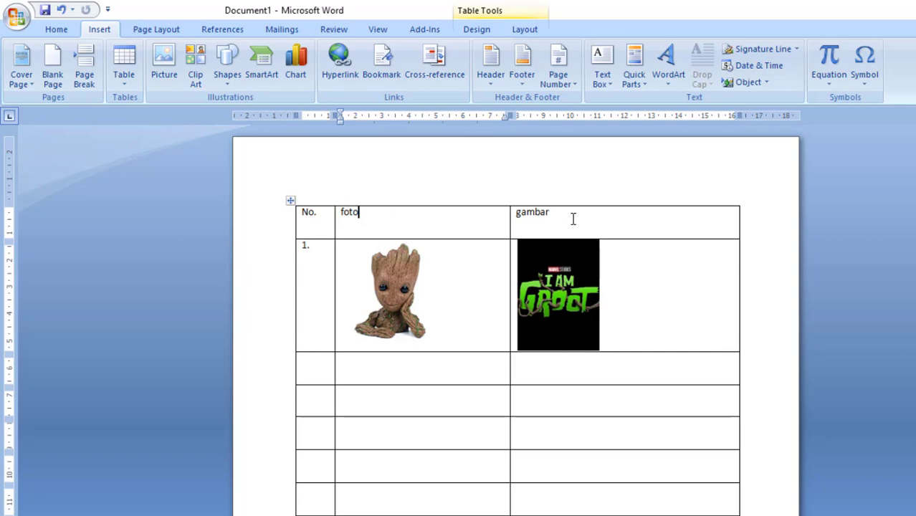
- Center-align the header row and image row contents within their cells
drag(627, 257, 312, 225)
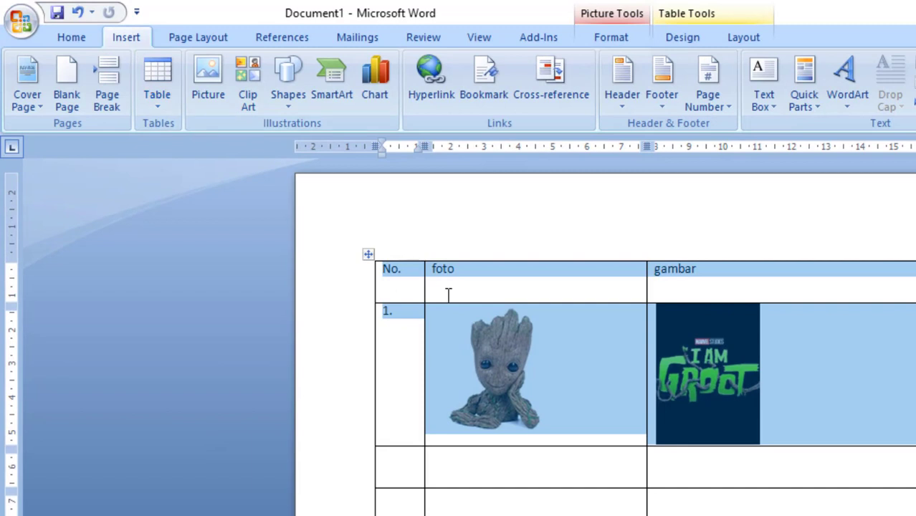
click(72, 37)
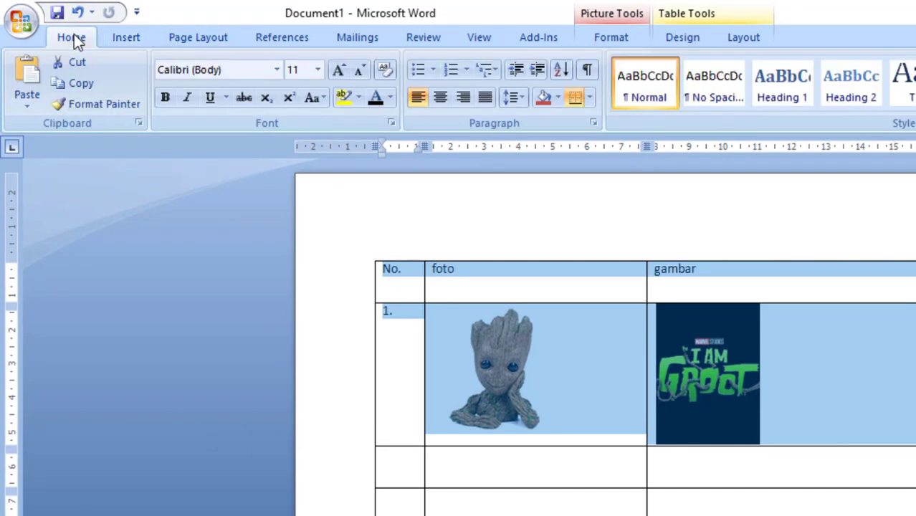
click(443, 99)
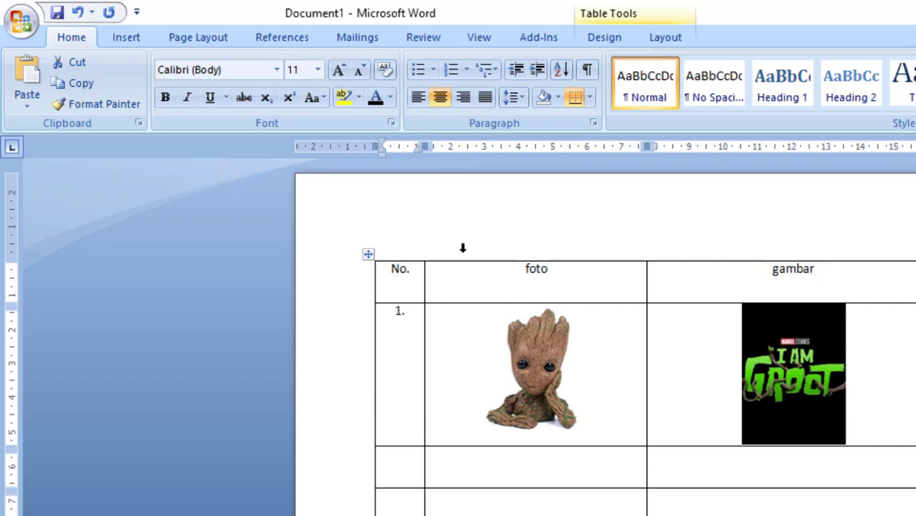
- Apply bold to the No., foto and gambar labels across the header row
click(449, 298)
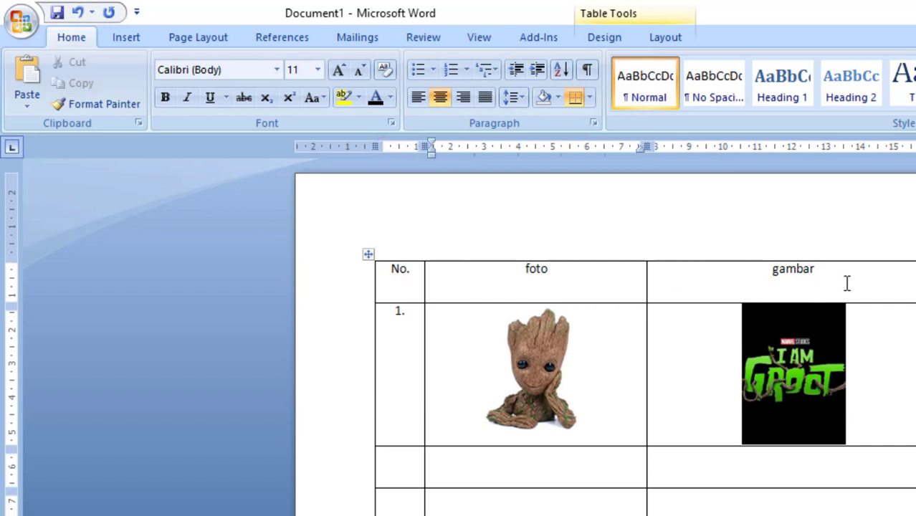
mouse_move(840, 272)
mouse_down()
mouse_move(431, 280)
mouse_move(398, 268)
mouse_up()
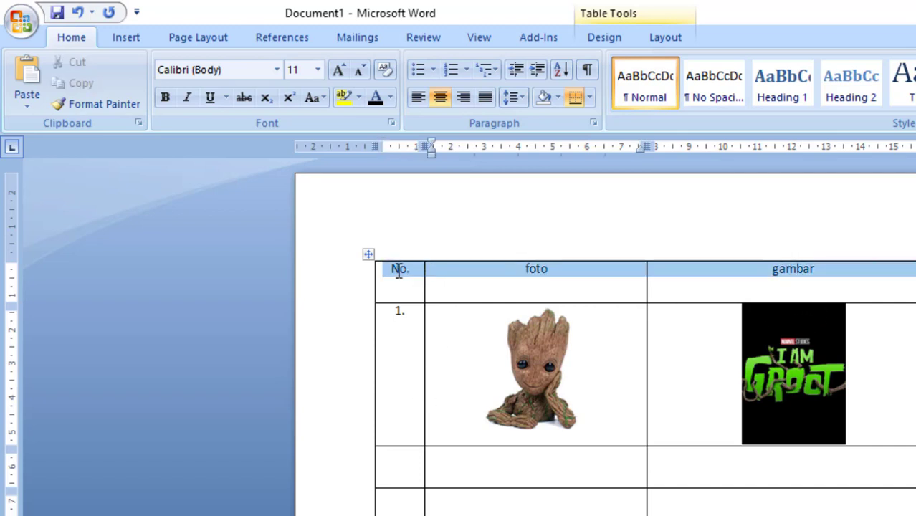
click(165, 99)
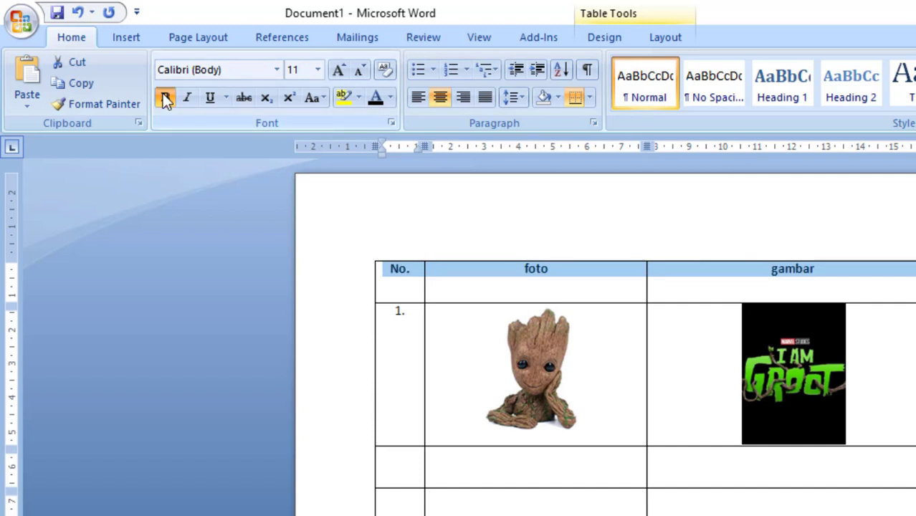
click(562, 276)
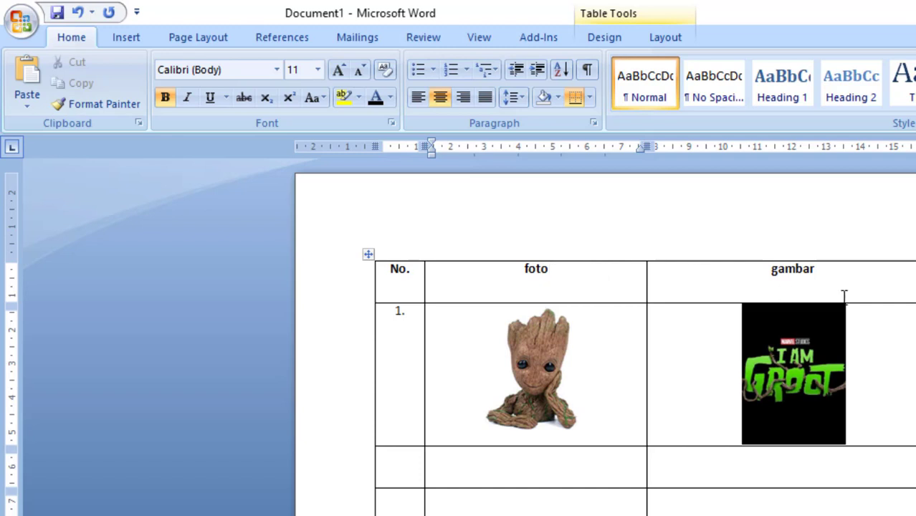
click(876, 297)
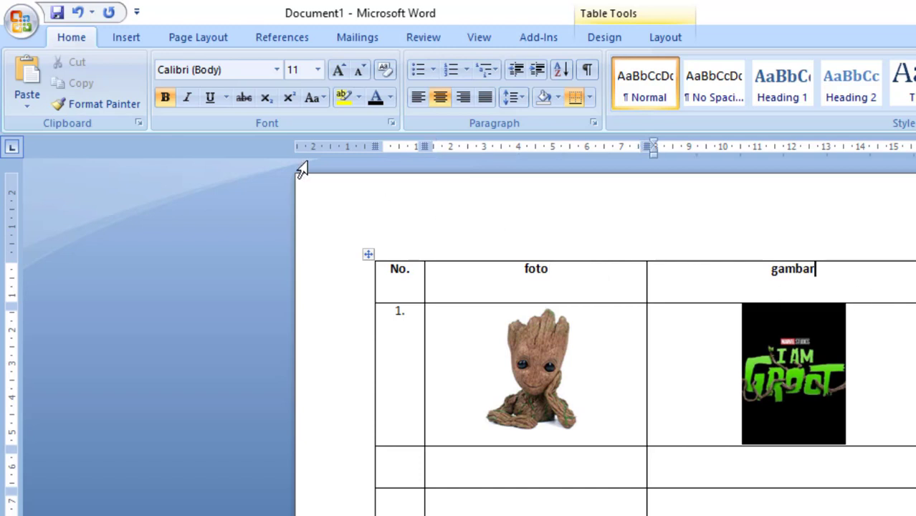
click(127, 36)
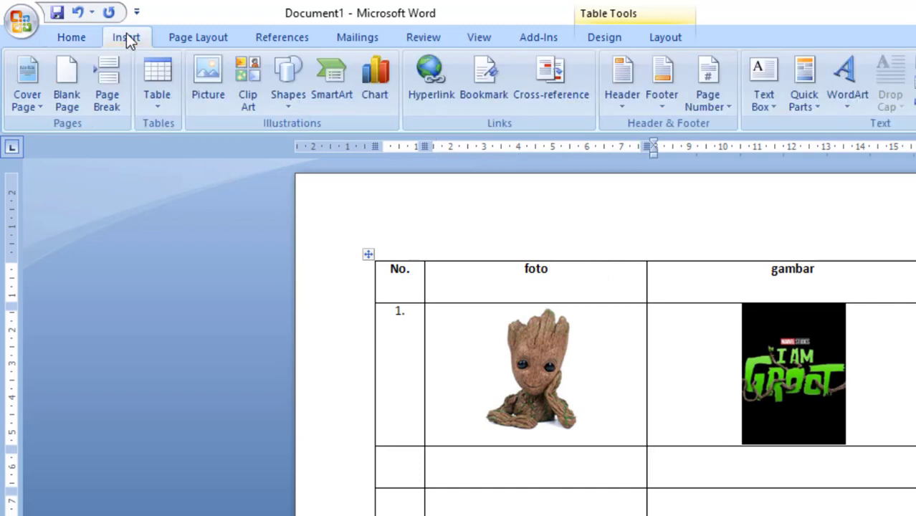
click(152, 86)
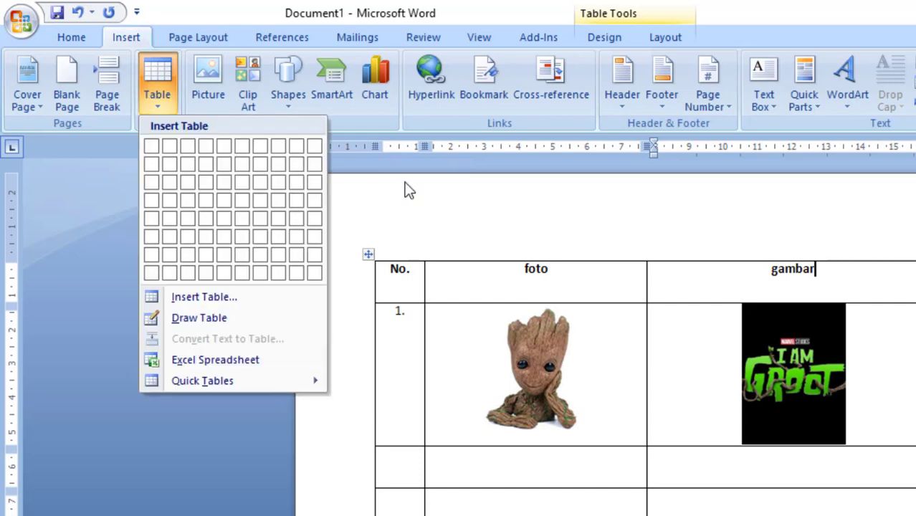
click(440, 201)
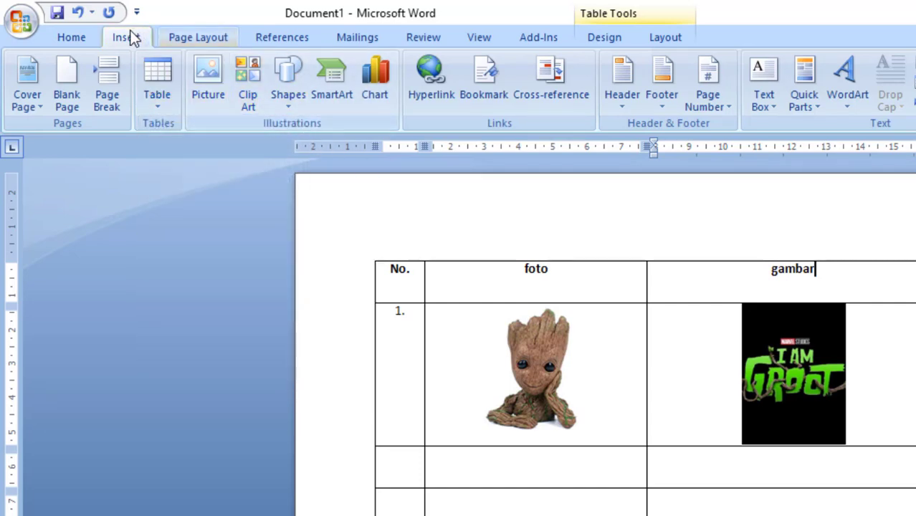
click(212, 83)
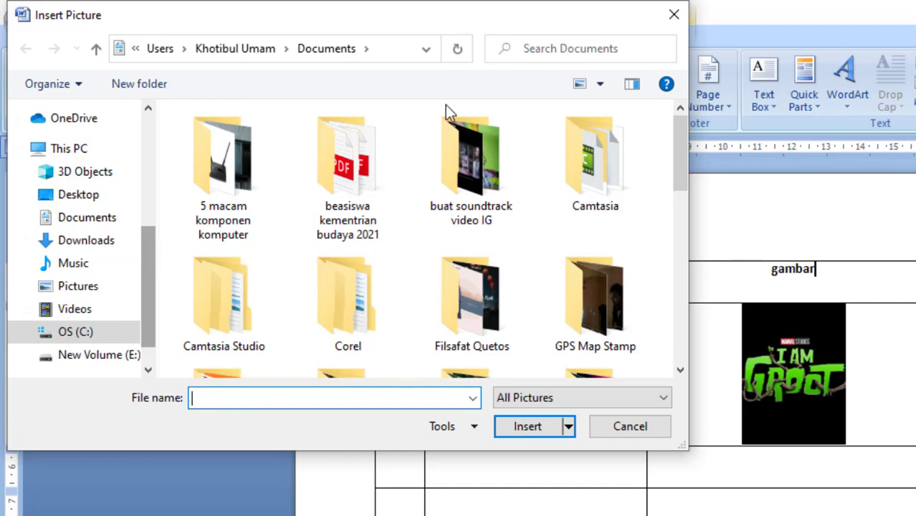
click(683, 11)
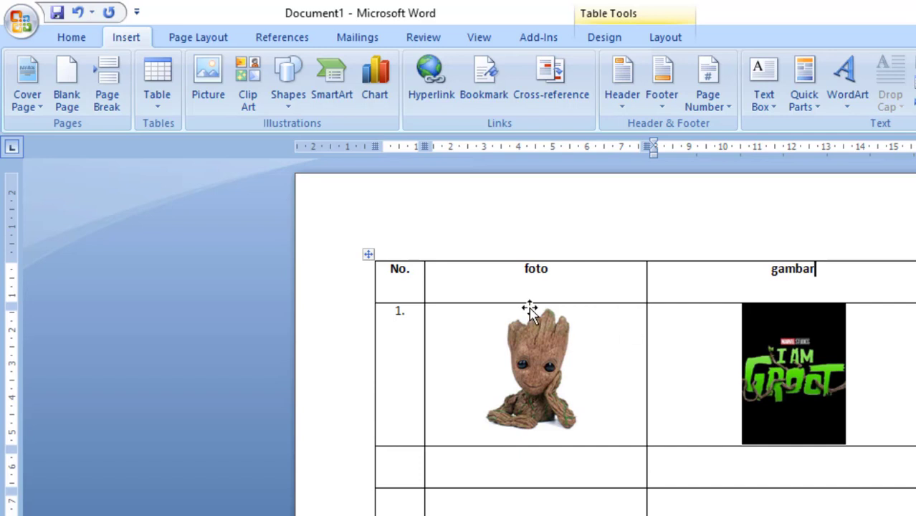
click(443, 278)
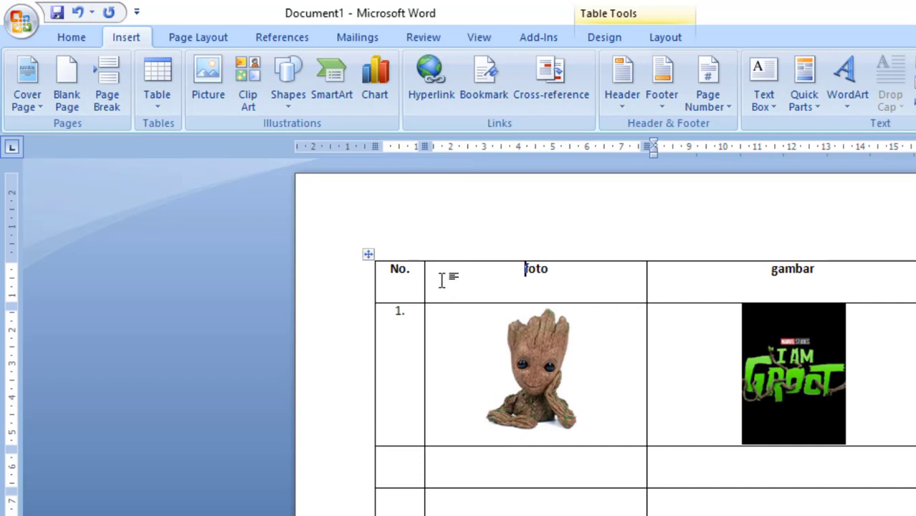
click(56, 39)
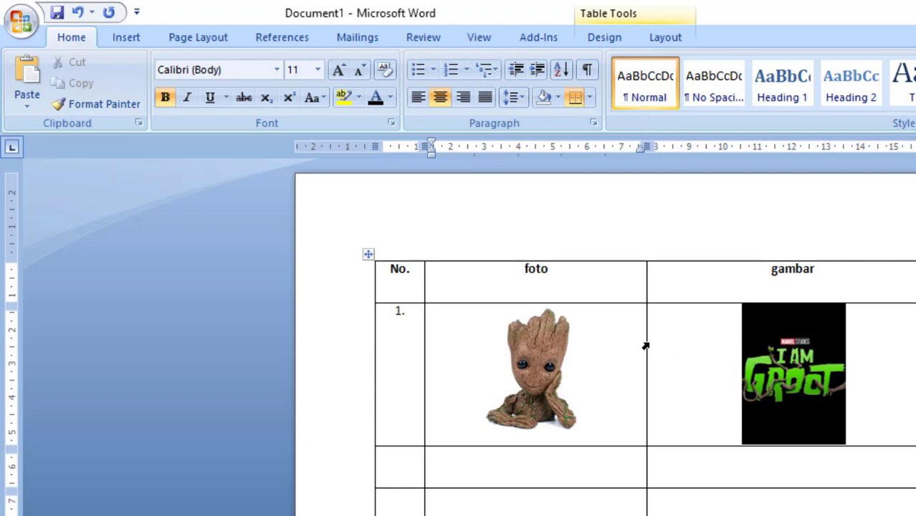
click(608, 333)
scroll(605, 337, down, 5)
scroll(606, 337, up, 10)
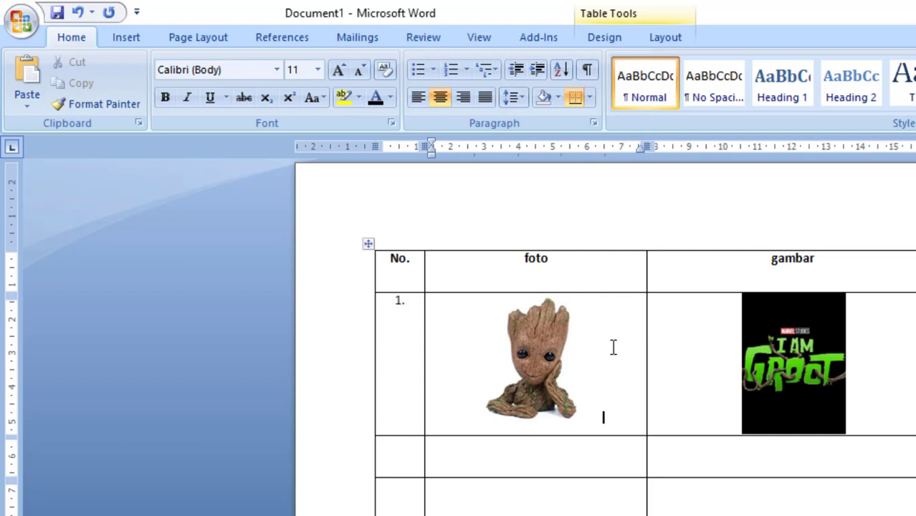
click(506, 469)
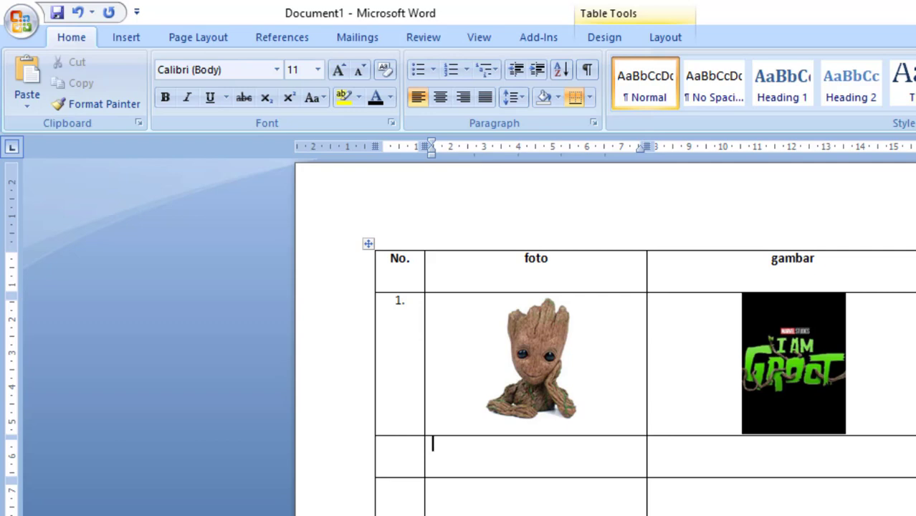
scroll(610, 359, down, 3)
scroll(609, 359, up, 3)
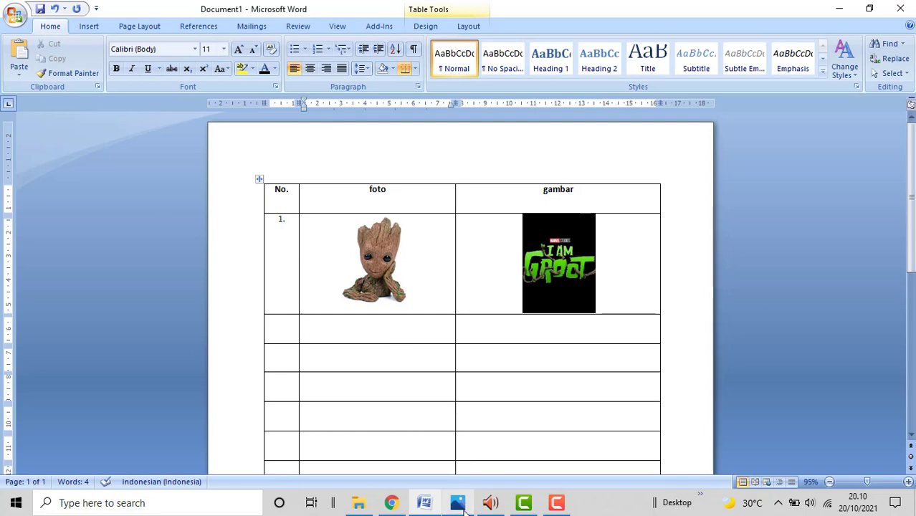
- Review the seven-step instruction image in Photos, zooming in and back out, then return to Word
click(457, 503)
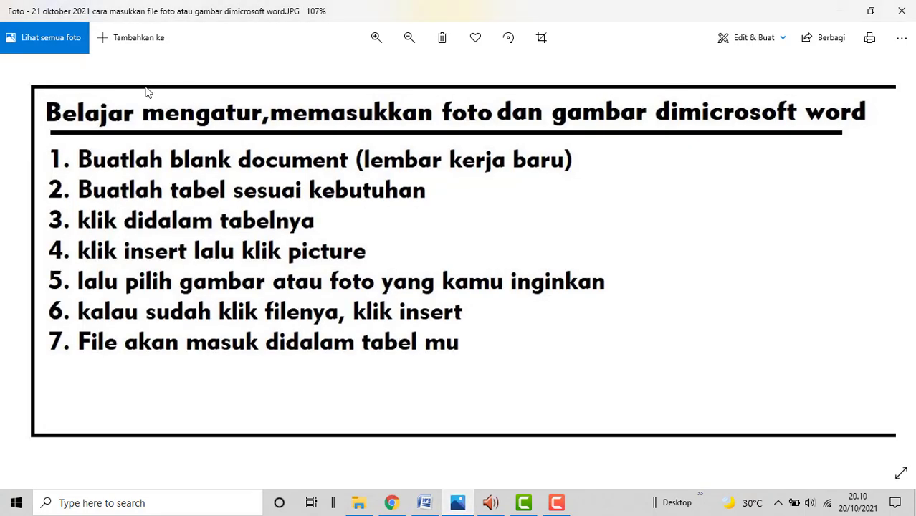
click(375, 39)
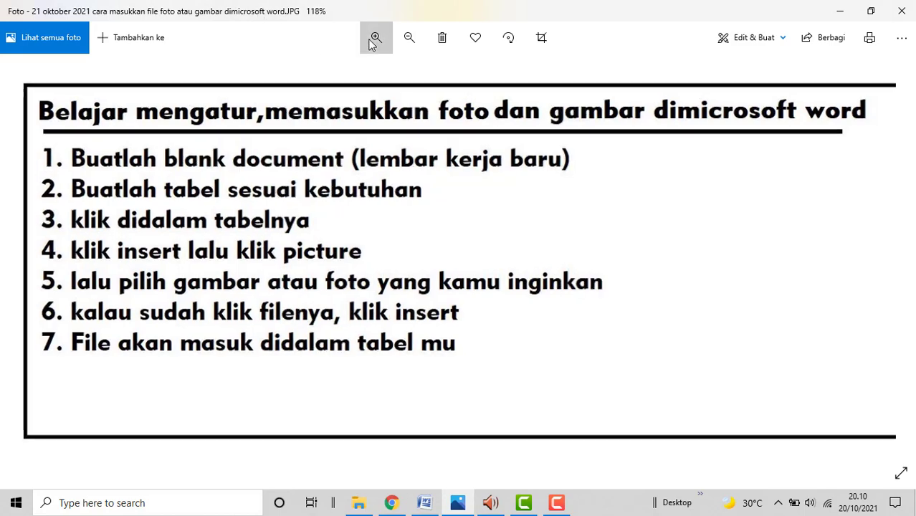
click(407, 40)
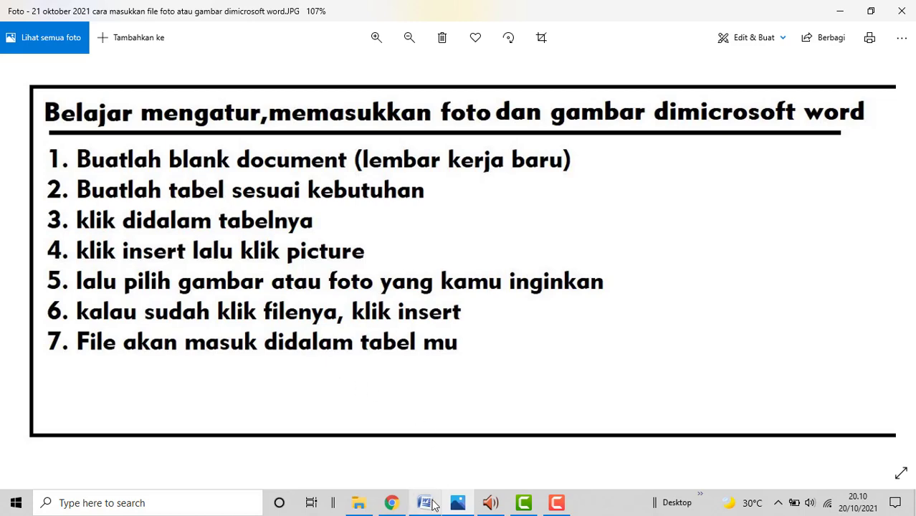
click(429, 503)
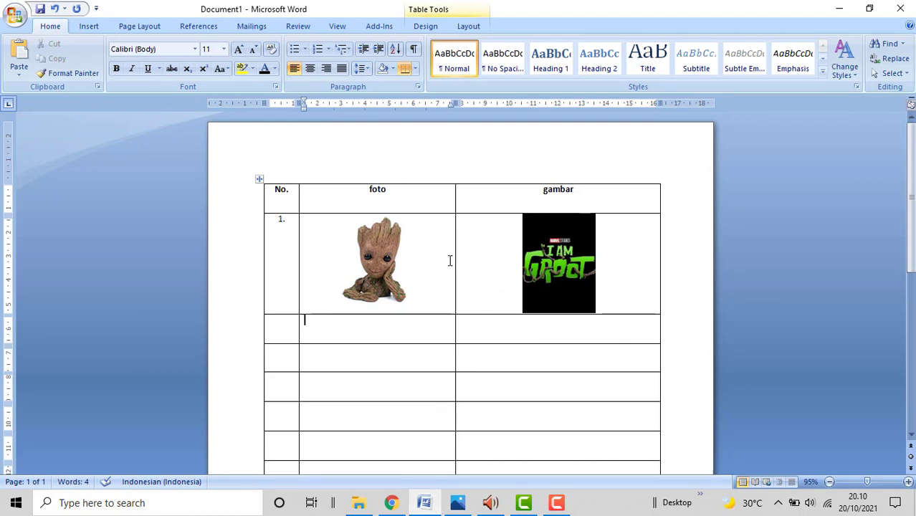